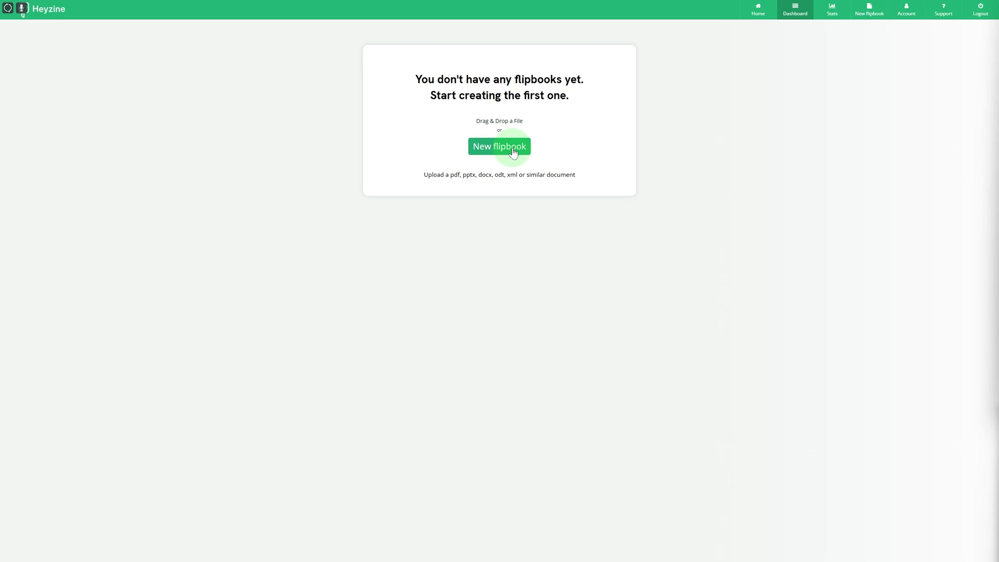
Start a new flipbook upload, then cancel the file picker without choosing a document
{"action": "left_click", "coordinate": [490, 154]}
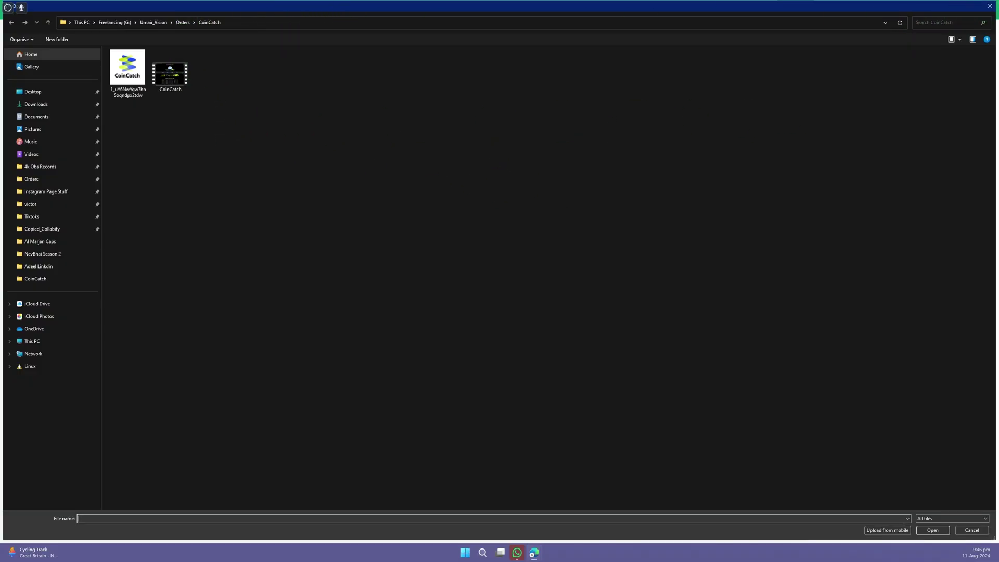
{"action": "left_click", "coordinate": [990, 6]}
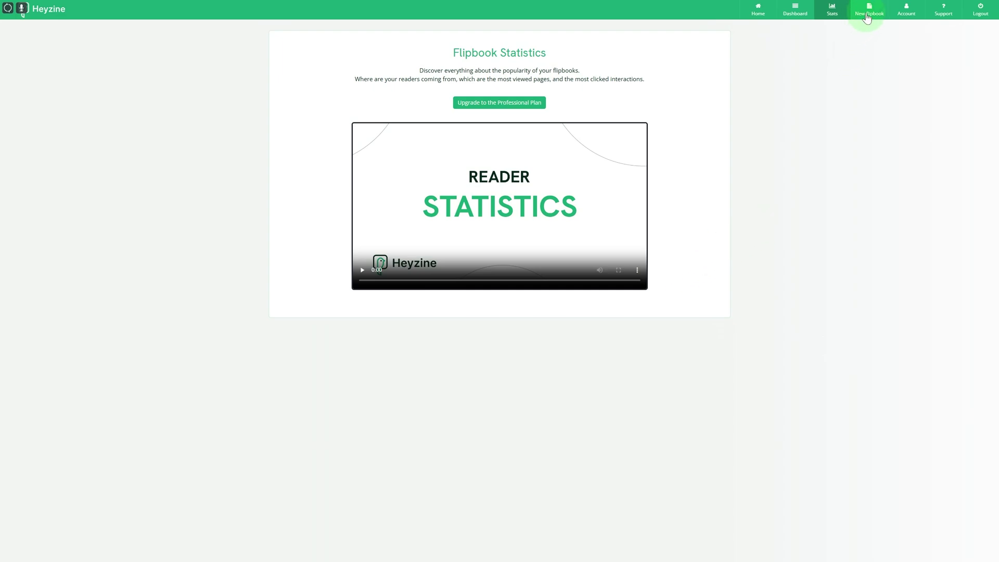
Dismiss the New flipbook window and bring up the Account page showing the Free Plan
{"action": "left_click", "coordinate": [868, 13]}
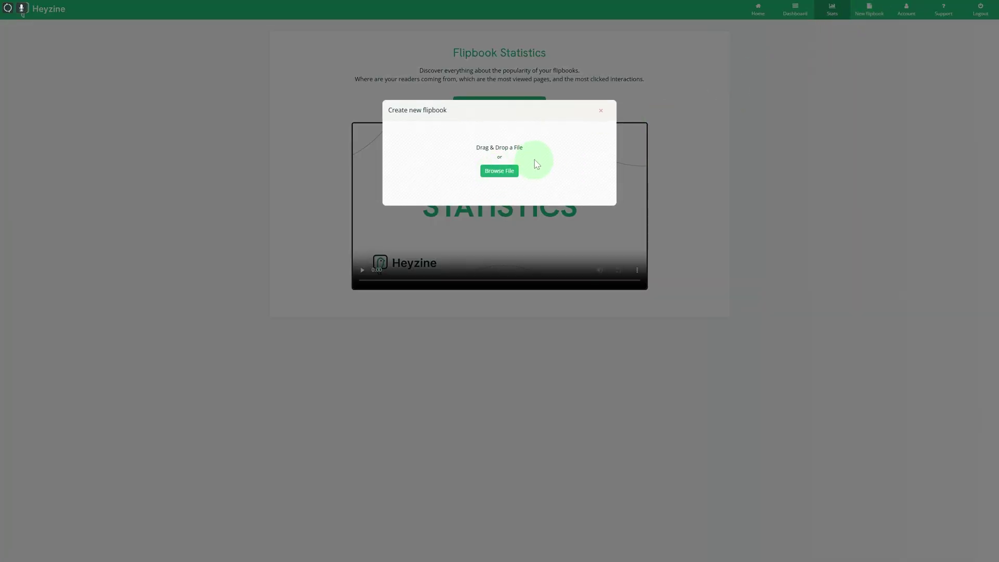
{"action": "left_click", "coordinate": [600, 109]}
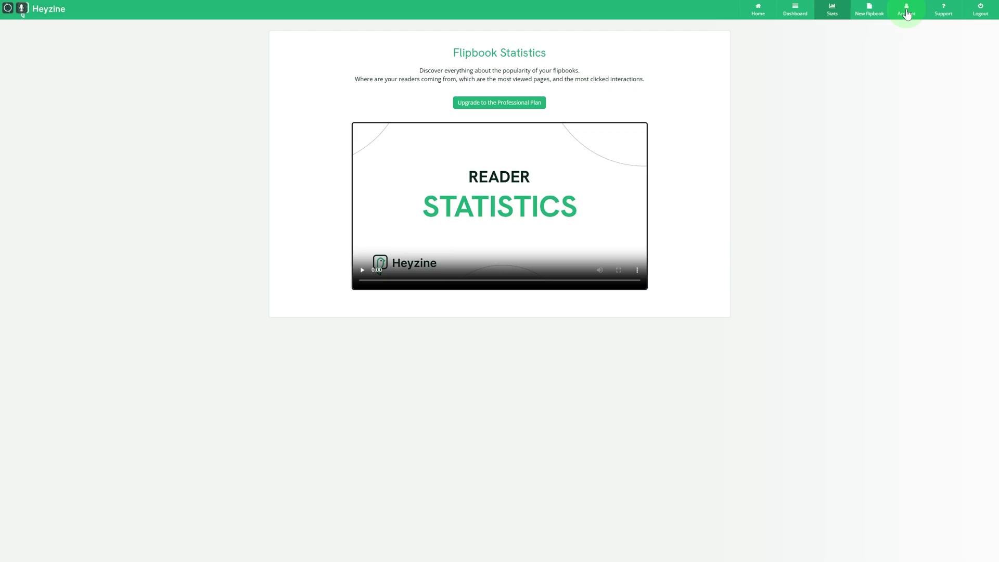
{"action": "left_click", "coordinate": [907, 13]}
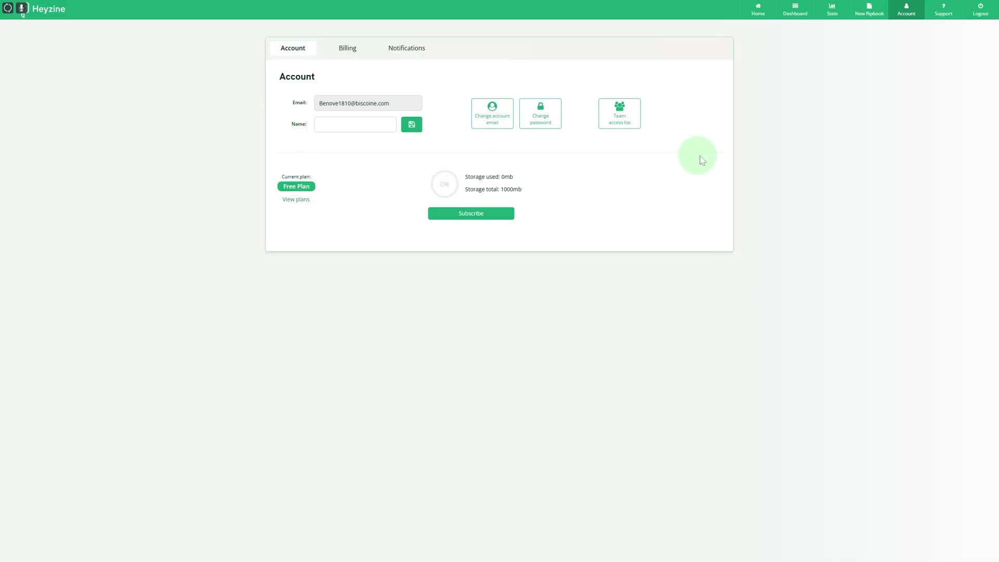
Review the Billing and Notifications tabs, return to Account, then switch to Capterra's Heyzine reviews
{"action": "left_click", "coordinate": [347, 50]}
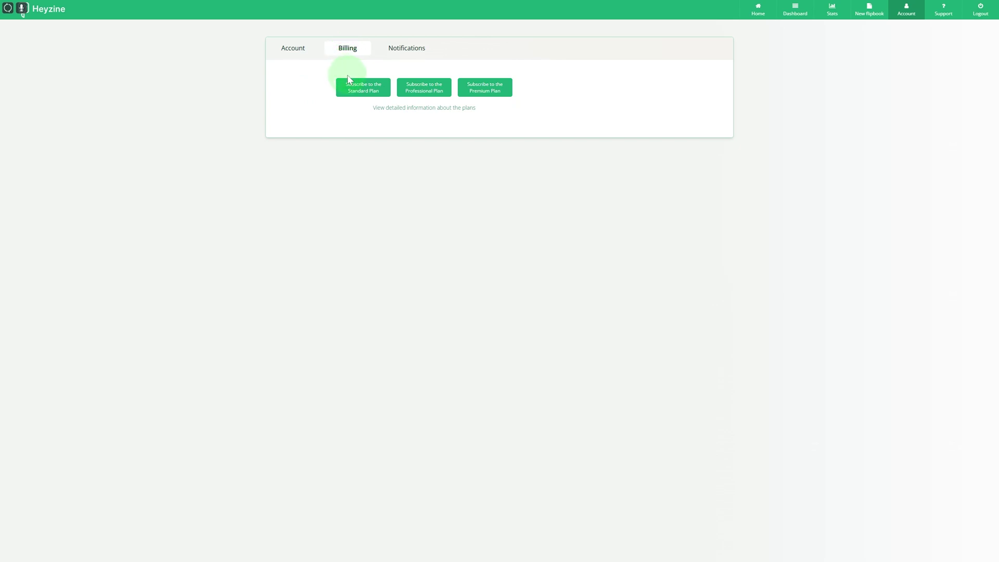
{"action": "left_click", "coordinate": [400, 52]}
{"action": "left_click", "coordinate": [293, 49]}
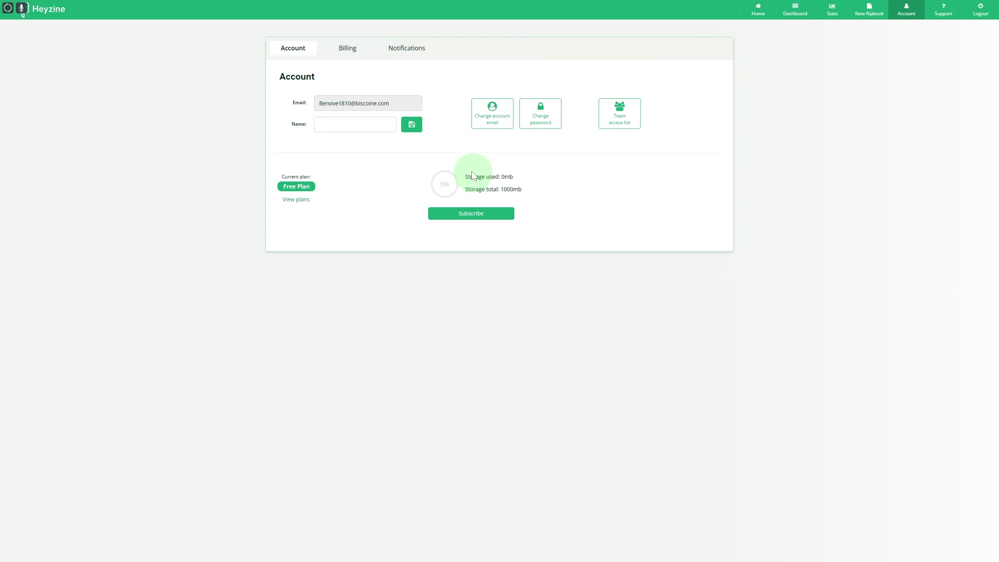
{"action": "left_click", "coordinate": [199, 6]}
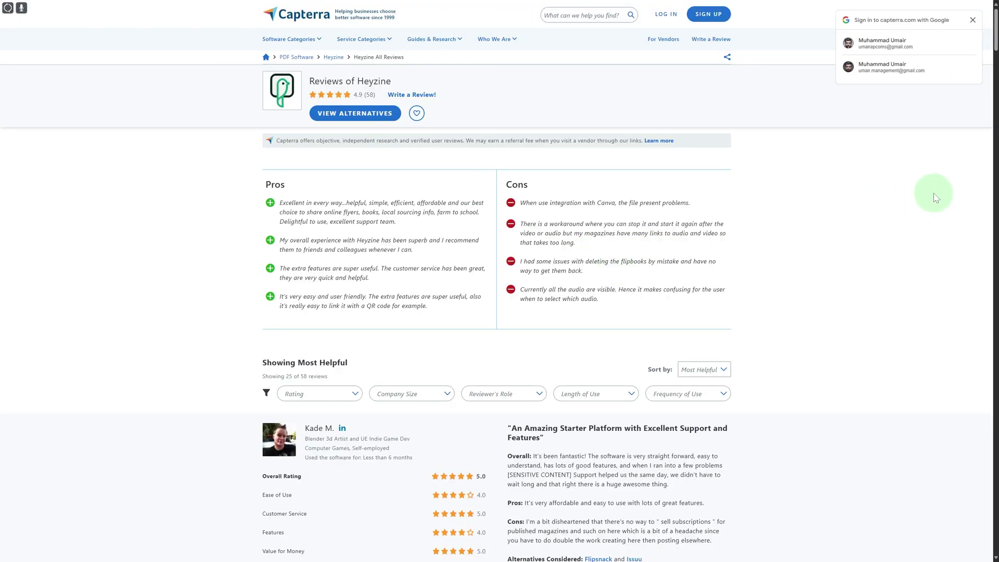
{"action": "scroll", "coordinate": [934, 197], "scroll_direction": "down", "scroll_amount": 3}
{"action": "scroll", "coordinate": [934, 197], "scroll_direction": "down", "scroll_amount": 1}
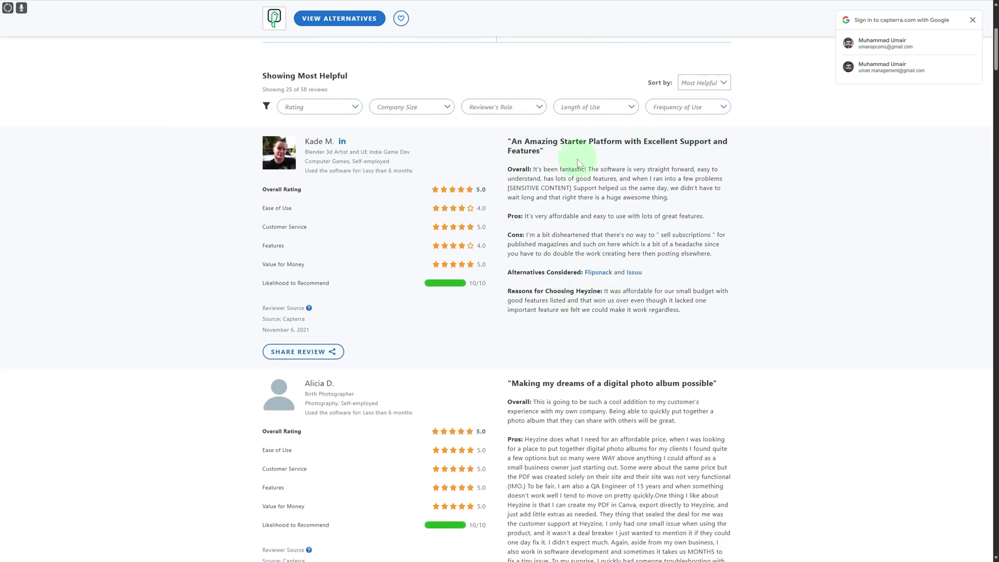
{"action": "scroll", "coordinate": [839, 306], "scroll_direction": "down", "scroll_amount": 1}
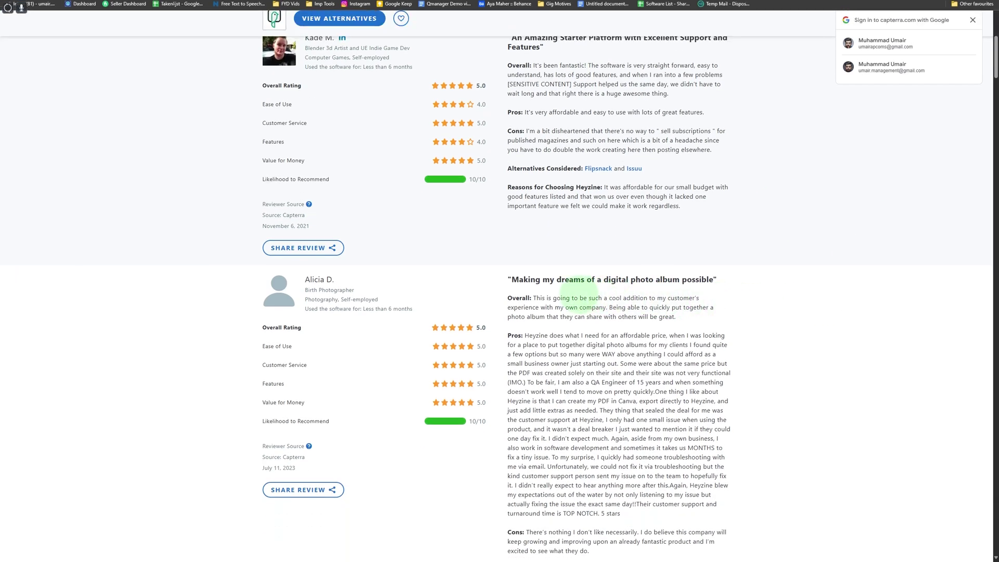
{"action": "scroll", "coordinate": [684, 295], "scroll_direction": "down", "scroll_amount": 1}
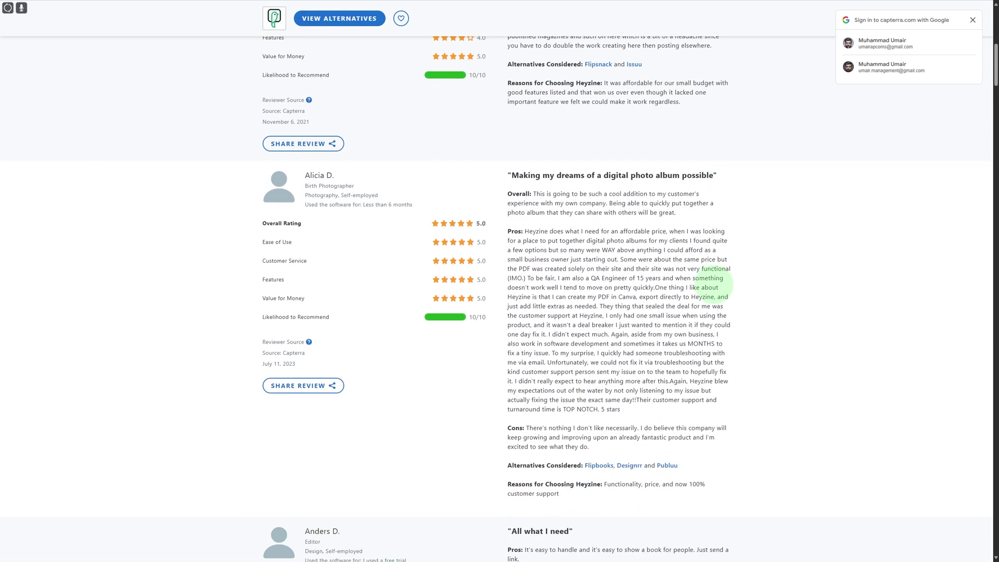
{"action": "scroll", "coordinate": [703, 336], "scroll_direction": "down", "scroll_amount": 3}
{"action": "scroll", "coordinate": [677, 354], "scroll_direction": "down", "scroll_amount": 3}
{"action": "scroll", "coordinate": [671, 335], "scroll_direction": "up", "scroll_amount": 4}
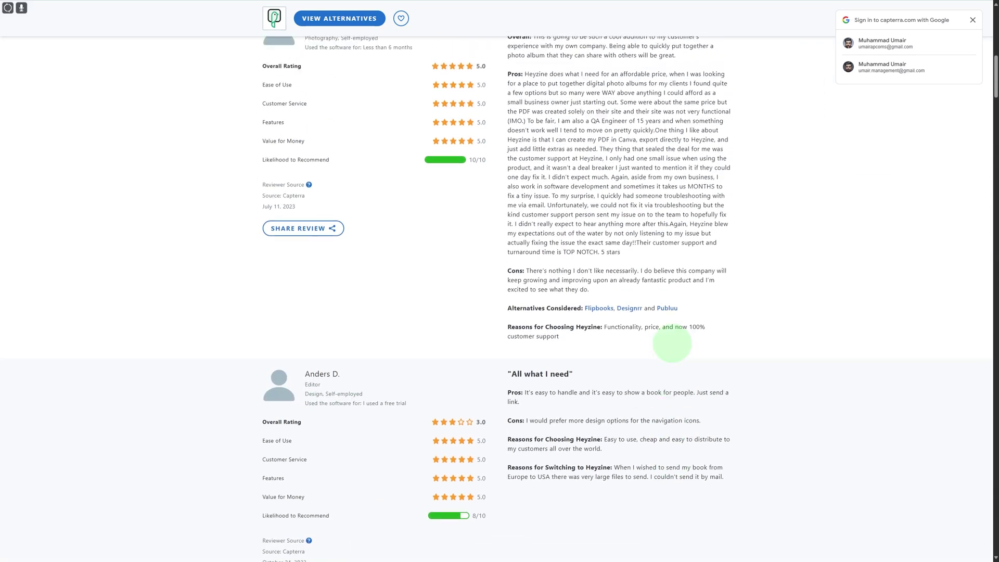
{"action": "scroll", "coordinate": [673, 345], "scroll_direction": "up", "scroll_amount": 3}
{"action": "scroll", "coordinate": [673, 345], "scroll_direction": "up", "scroll_amount": 1}
{"action": "left_click", "coordinate": [973, 19]}
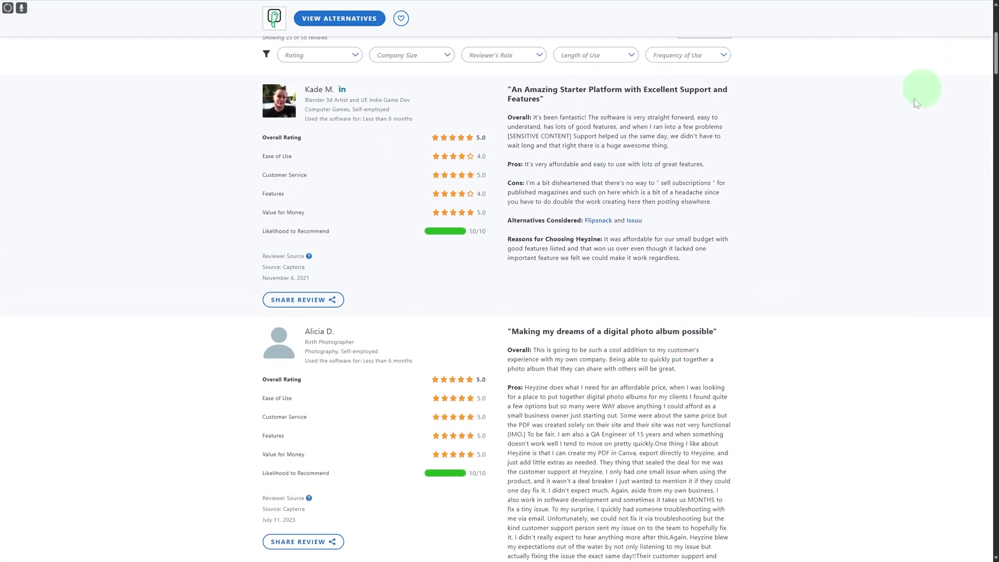